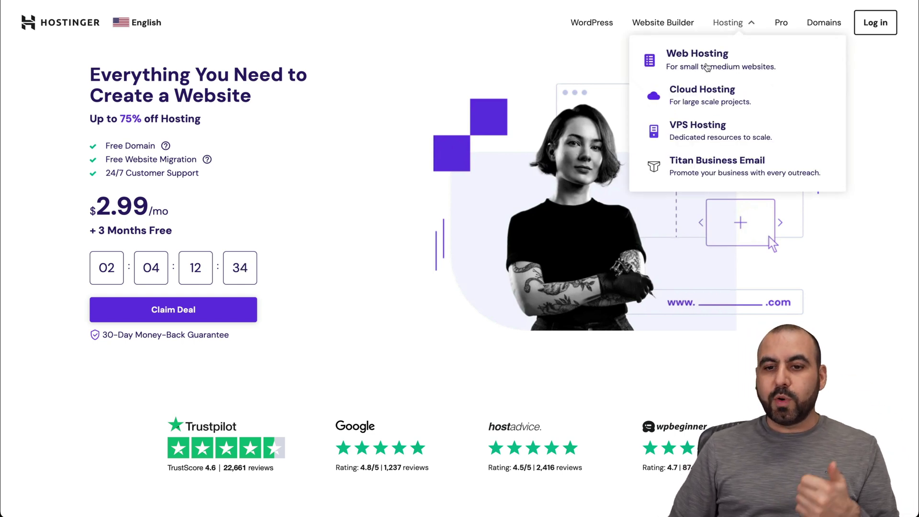
Go to Hostinger's Web Hosting plans page and scroll down to the Premium plan
left_click(689, 57)
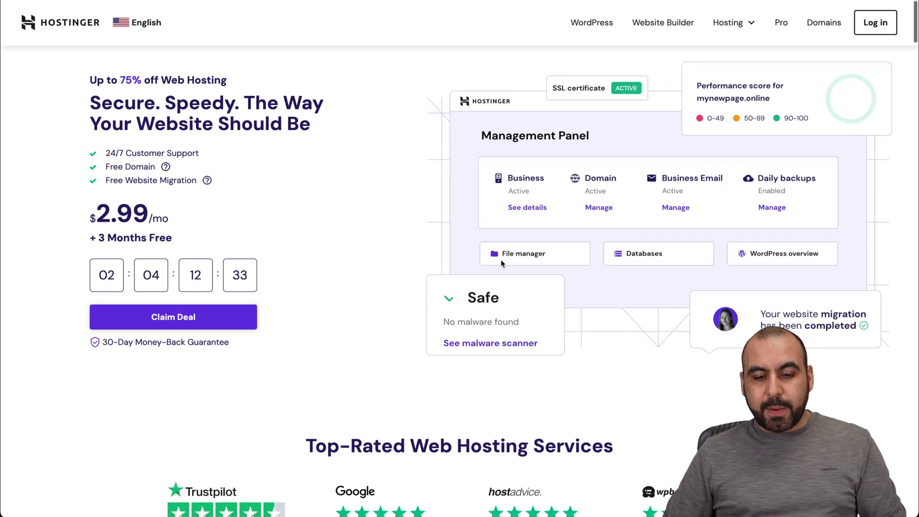
scroll(501, 261, "down", 5)
scroll(500, 261, "down", 5)
scroll(500, 259, "down", 3)
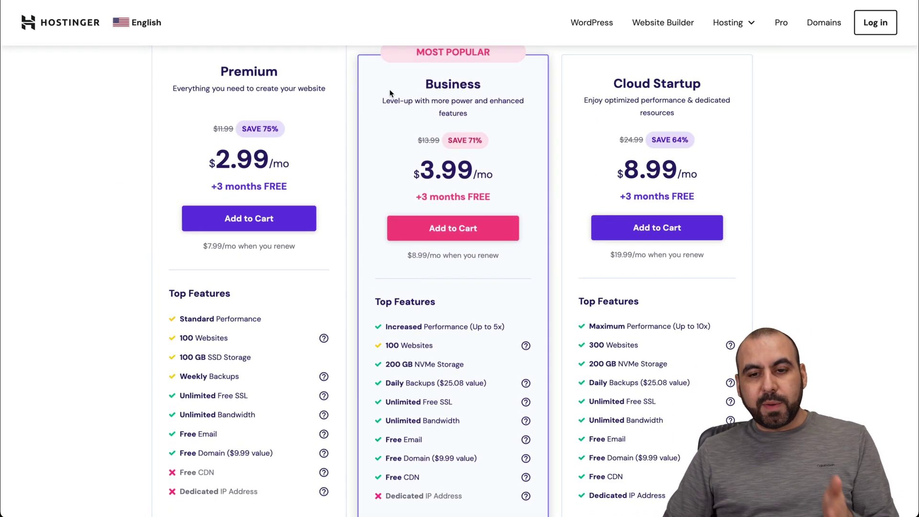
scroll(546, 240, "down", 1)
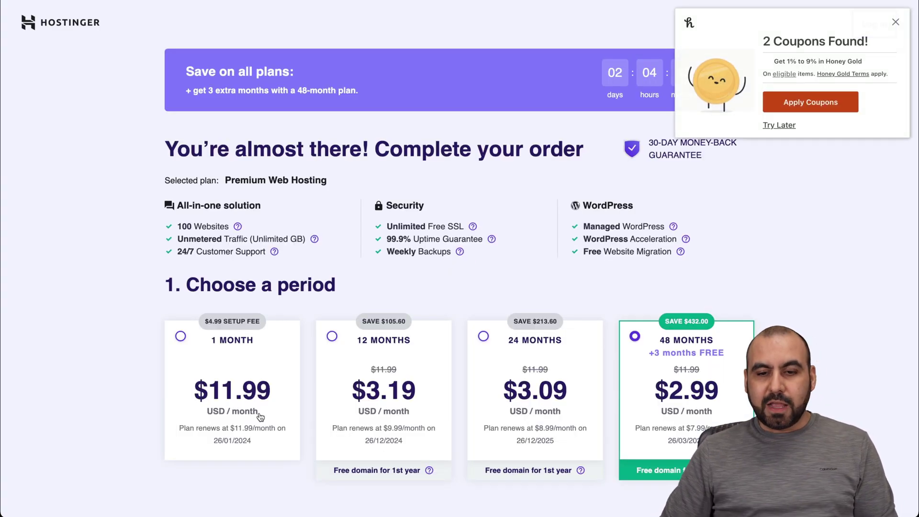
Dismiss the Honey coupon popup and scroll down to the checkout order total
left_click(895, 21)
scroll(765, 278, "down", 3)
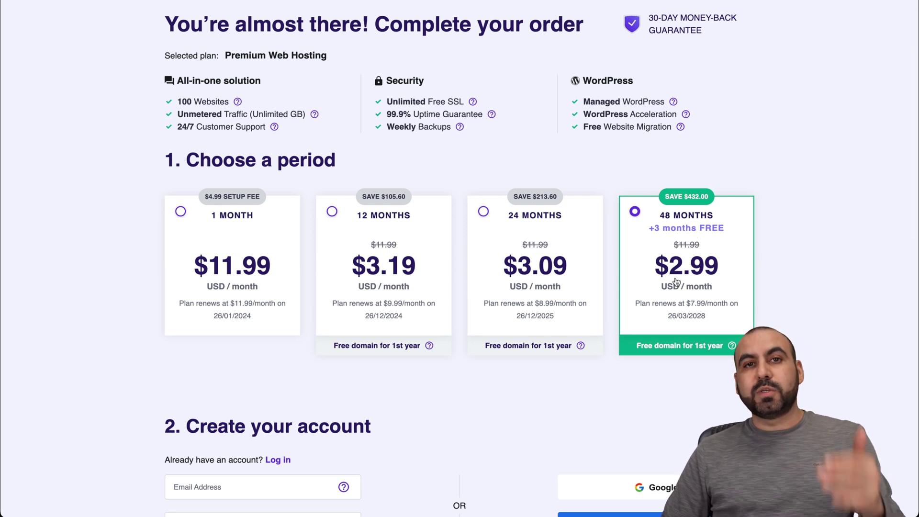
scroll(675, 381, "down", 8)
scroll(674, 382, "down", 3)
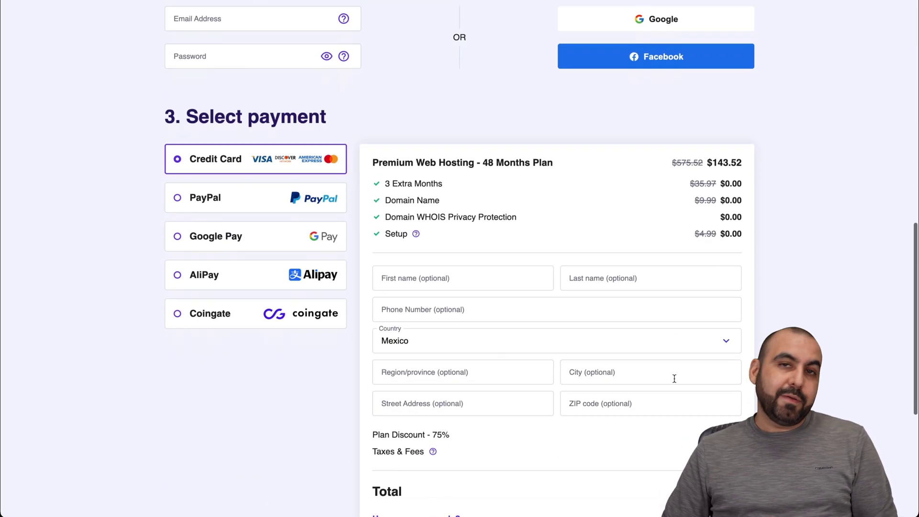
scroll(674, 381, "down", 2)
scroll(674, 381, "down", 1)
scroll(674, 382, "down", 1)
scroll(674, 381, "down", 1)
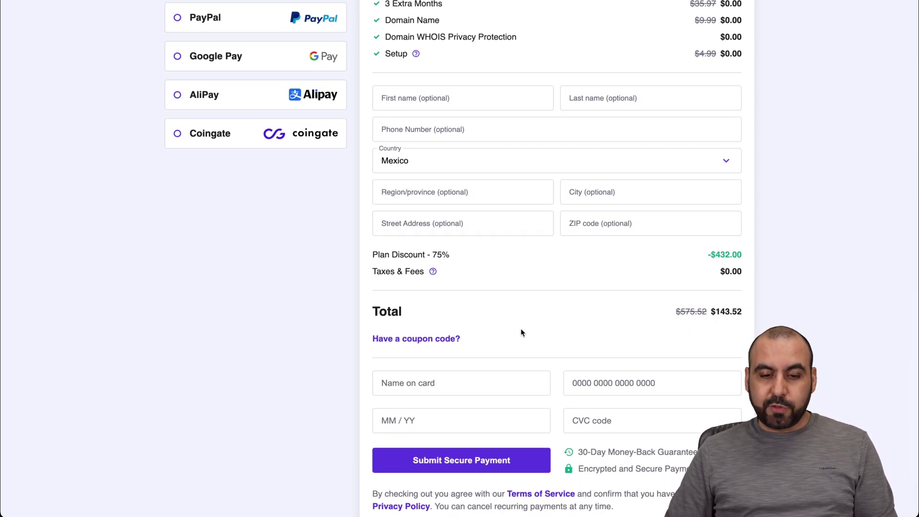
Apply coupon SAASMASTER to the 48-month Premium order, bringing the total to $129.17
left_click(428, 339)
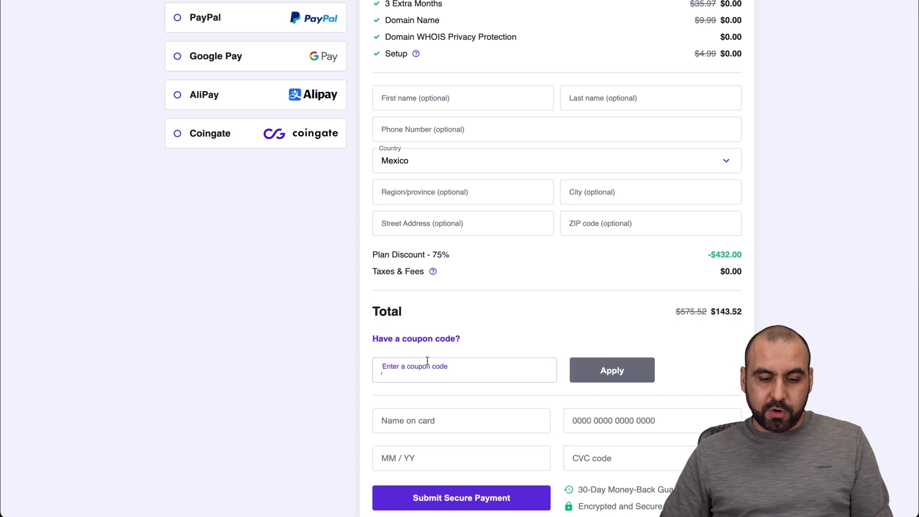
left_click(426, 364)
type("SAASMASTER")
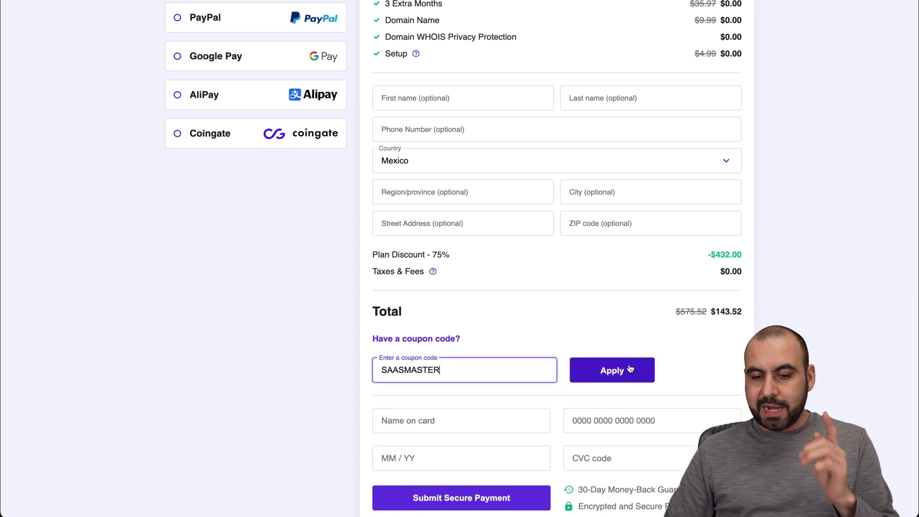
left_click(628, 369)
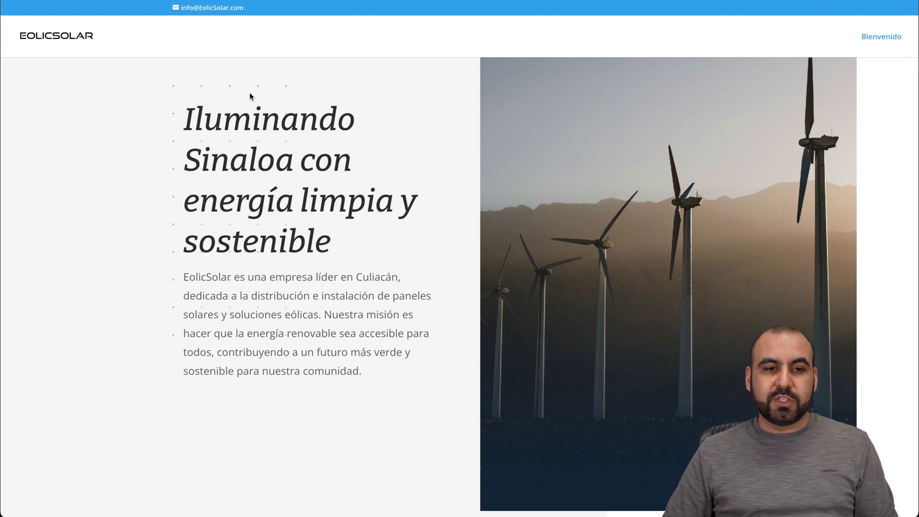
Load eolicsolar.com/wp-admin and search the plugin directory for bunny
type("eolicsolar.com/wp-admin")
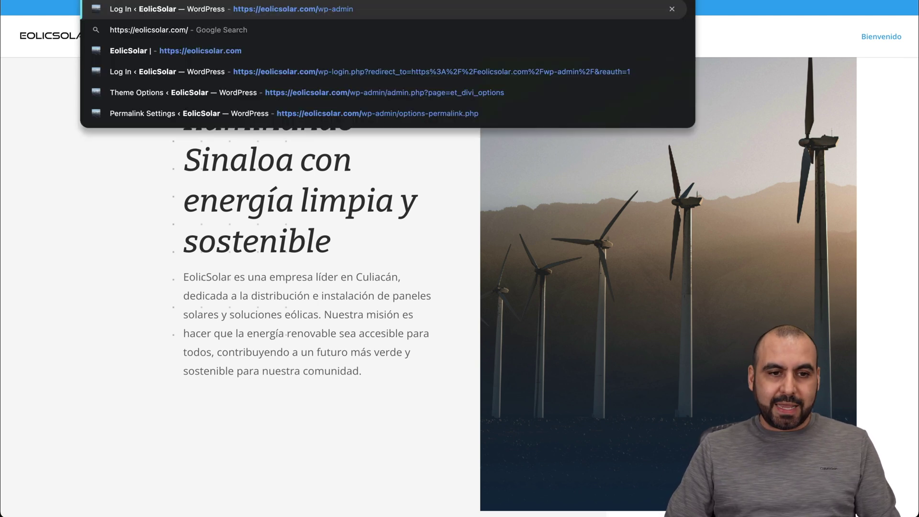
key("Return")
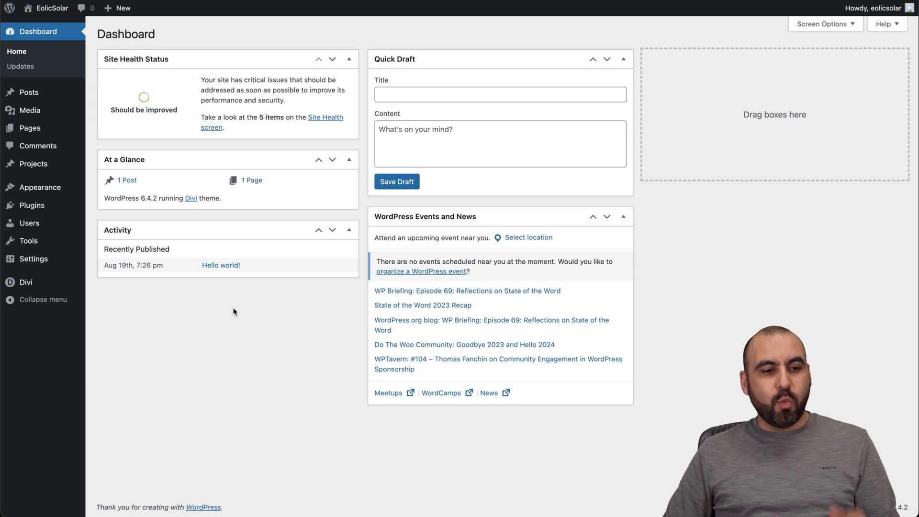
mouse_move(32, 205)
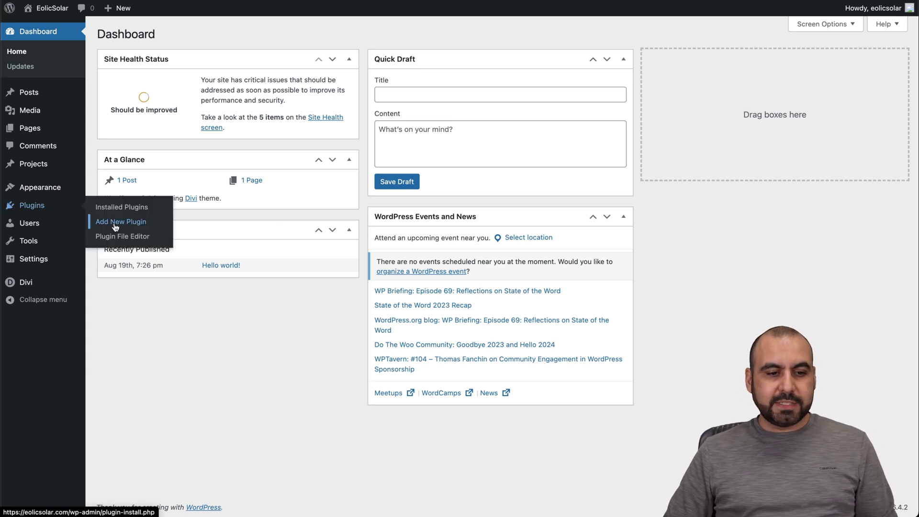
left_click(116, 226)
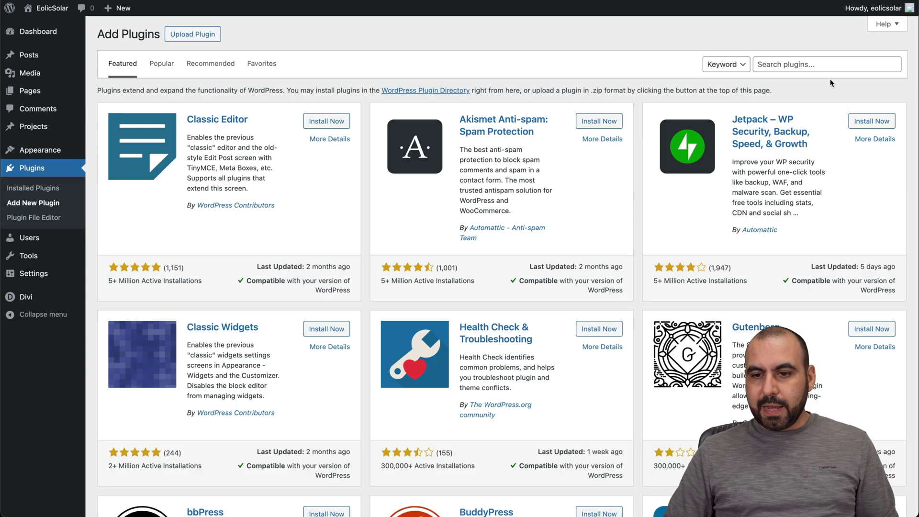
left_click(823, 66)
type("bunny")
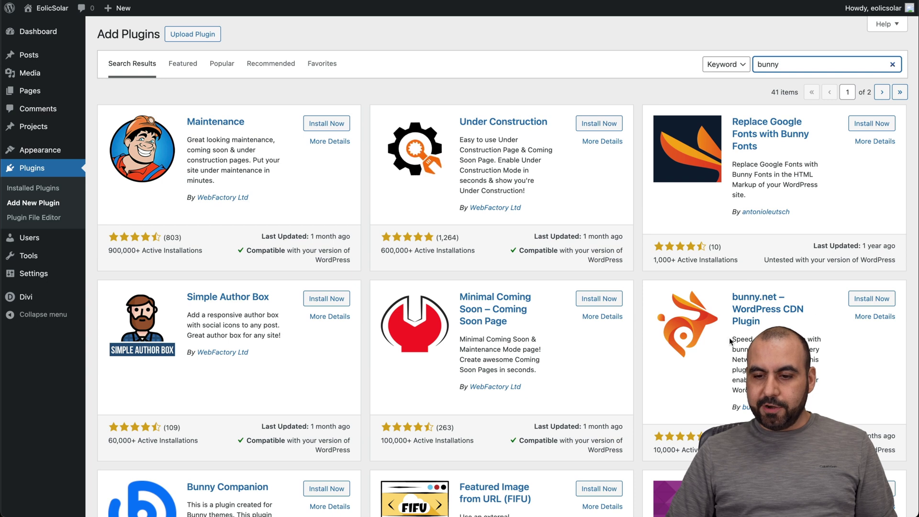
Install and activate the bunny.net plugin, then bring up its Add Pull Zone form
left_click(858, 300)
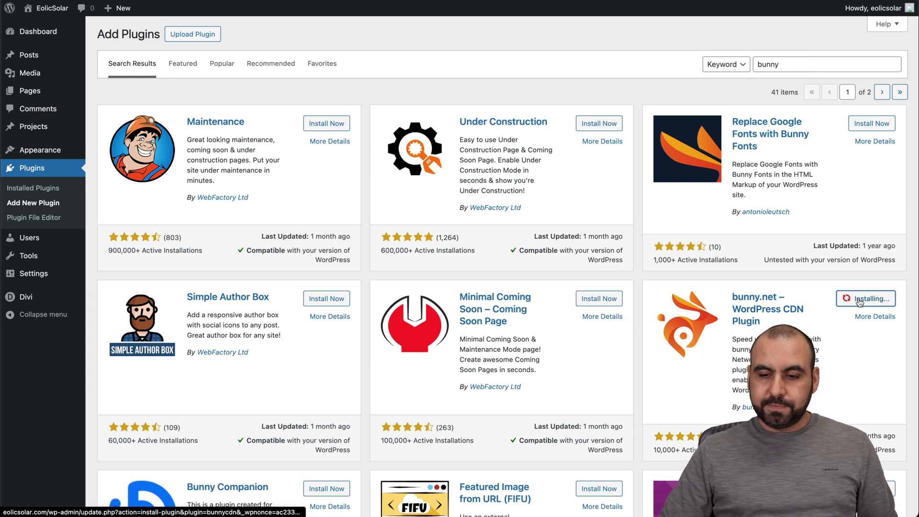
left_click(862, 299)
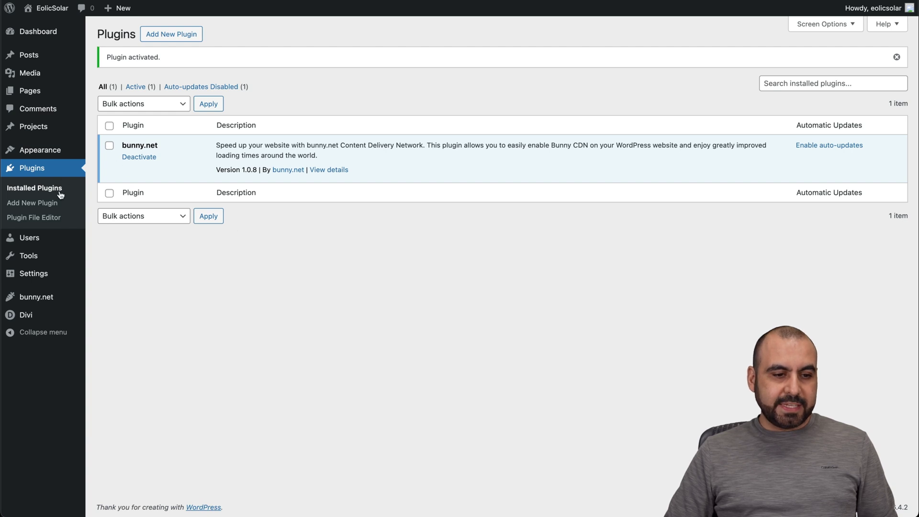
left_click(34, 299)
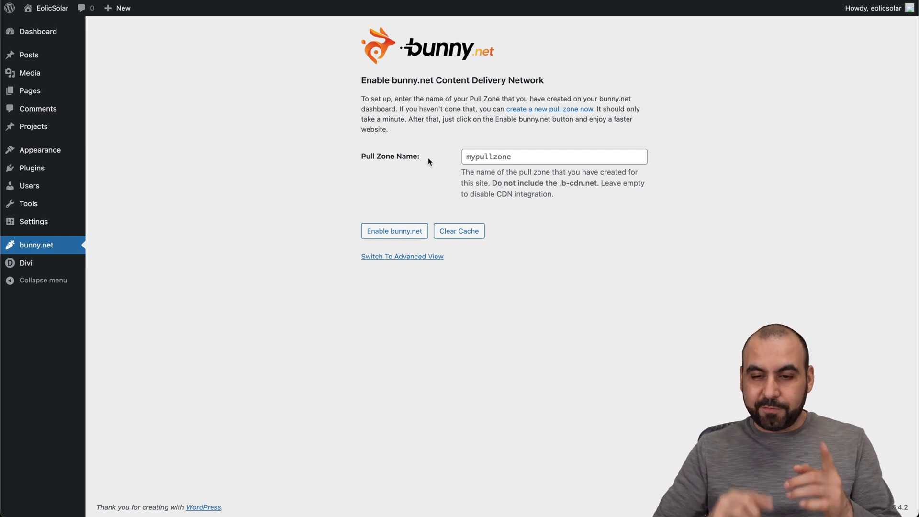
left_click(516, 112)
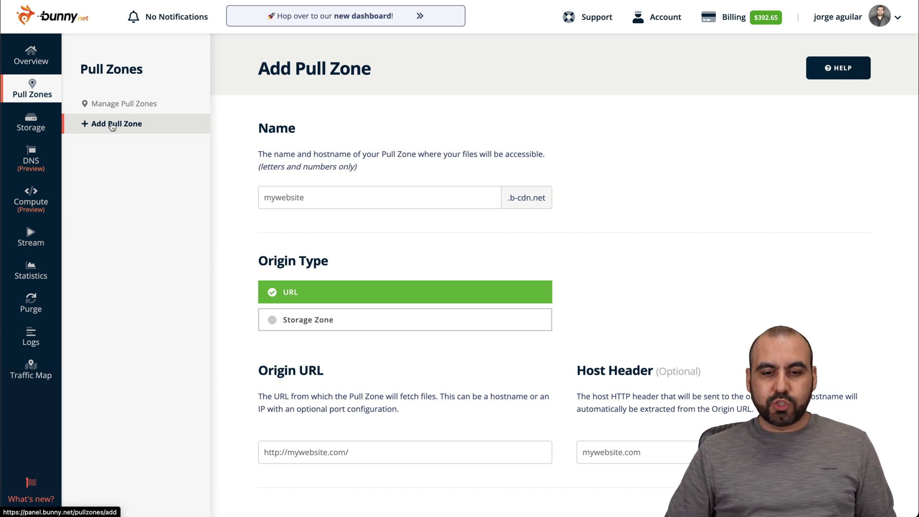
Name the pull zone eolicsolar with origin URL eolicsolar.com/
left_click(361, 196)
type("eolicsolar")
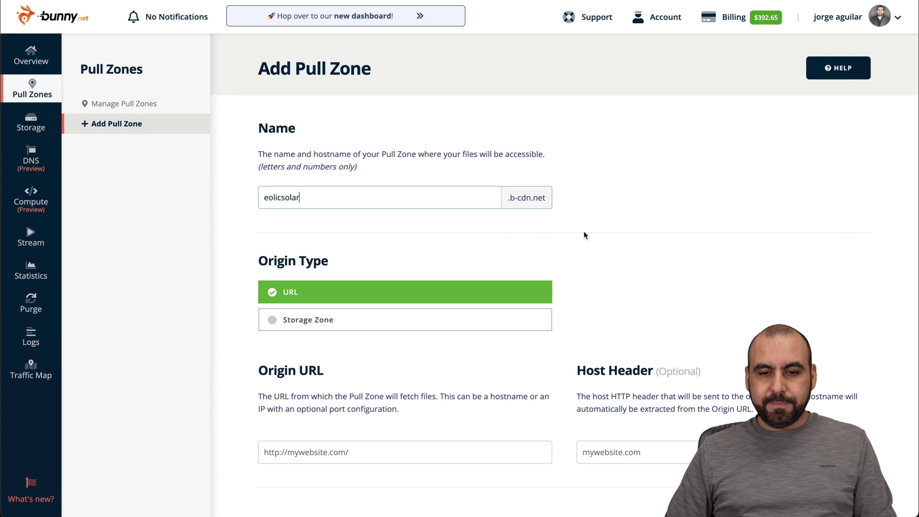
left_click(538, 228)
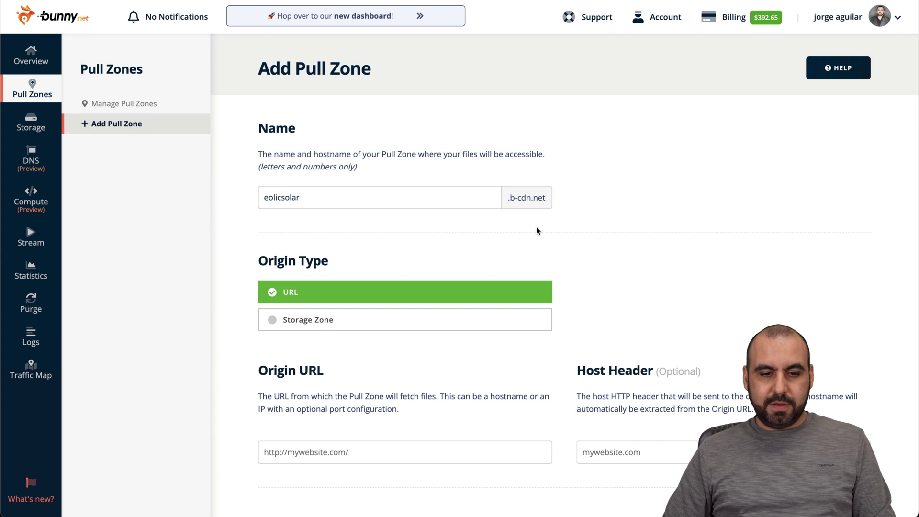
scroll(476, 301, "down", 3)
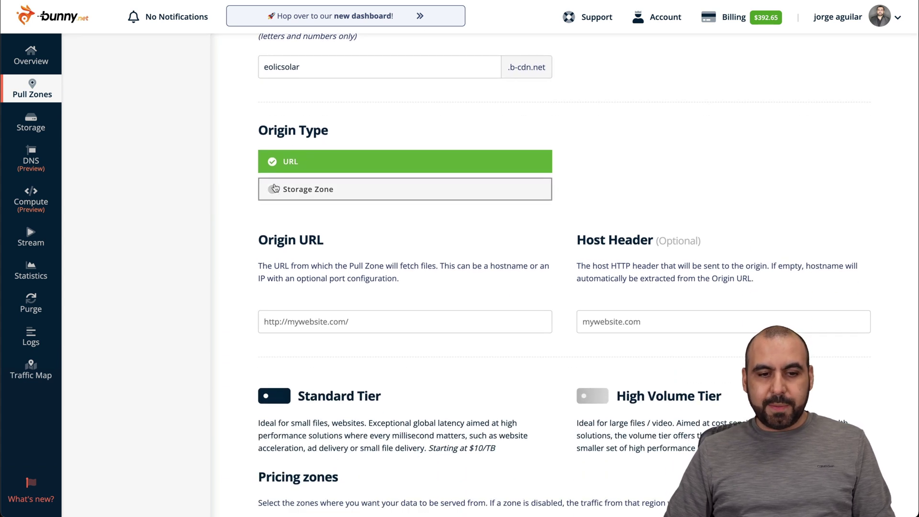
scroll(388, 245, "down", 3)
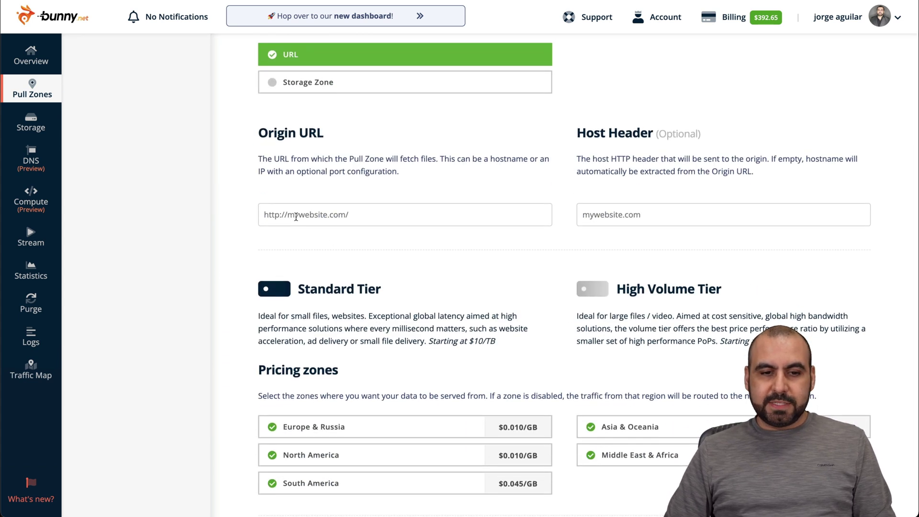
left_click(301, 217)
type("https://")
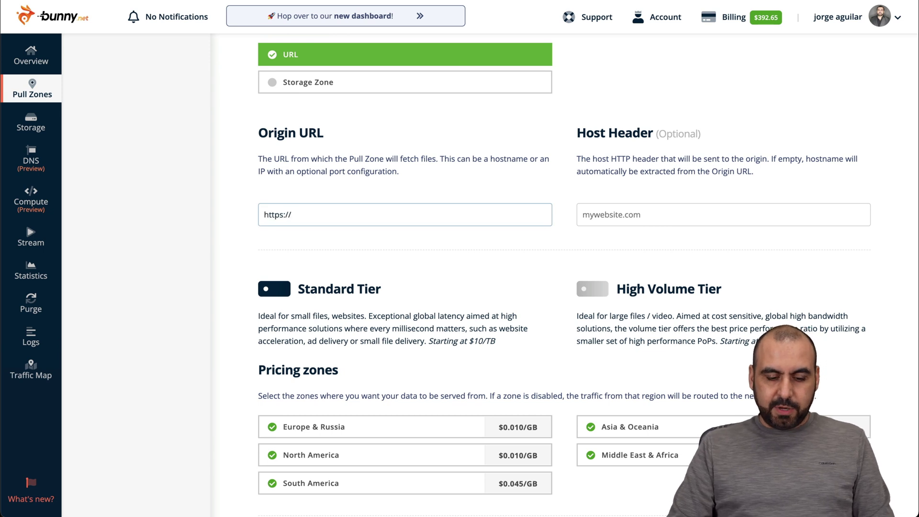
type("eolicsolar.com/")
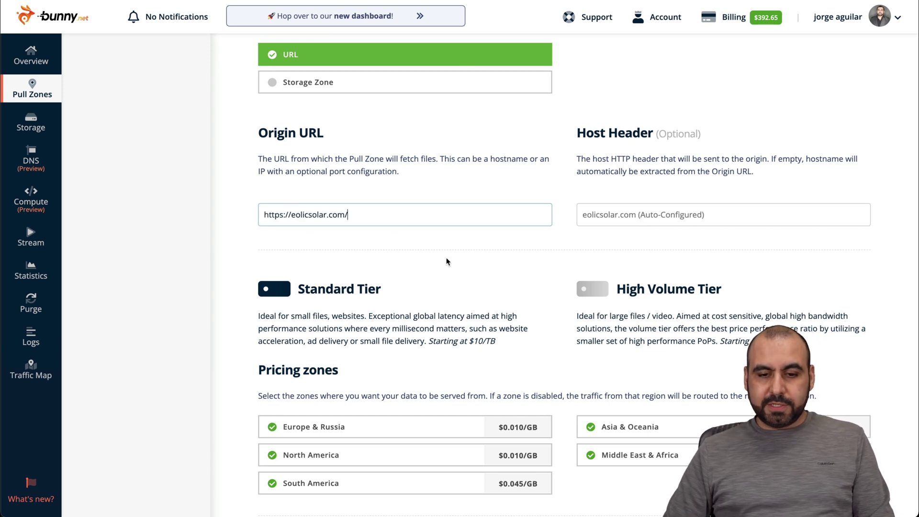
Toggle the South America, Europe, Asia and Middle East pricing zones off, then back on
scroll(431, 258, "down", 2)
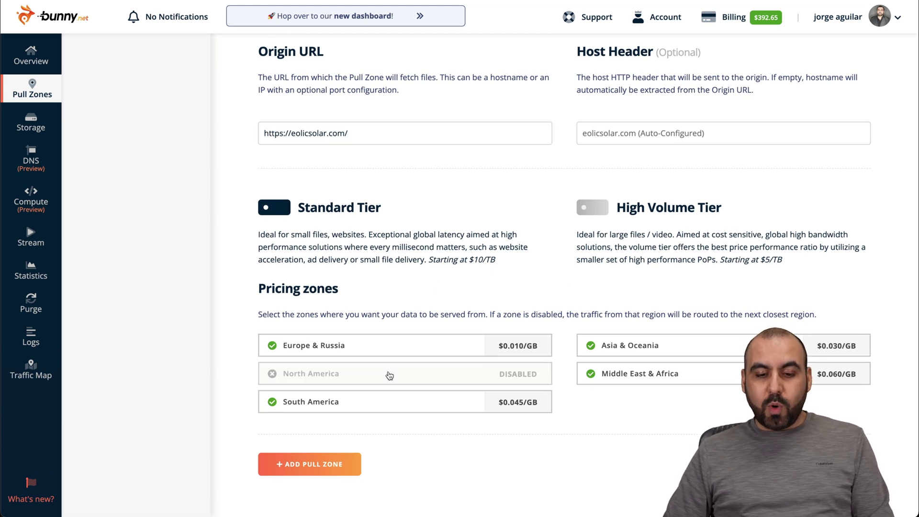
left_click(399, 398)
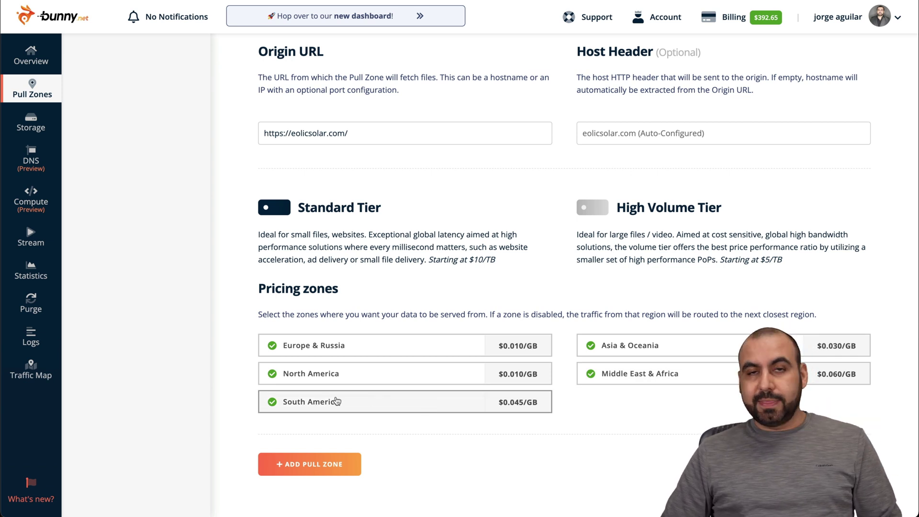
left_click(338, 401)
left_click(396, 348)
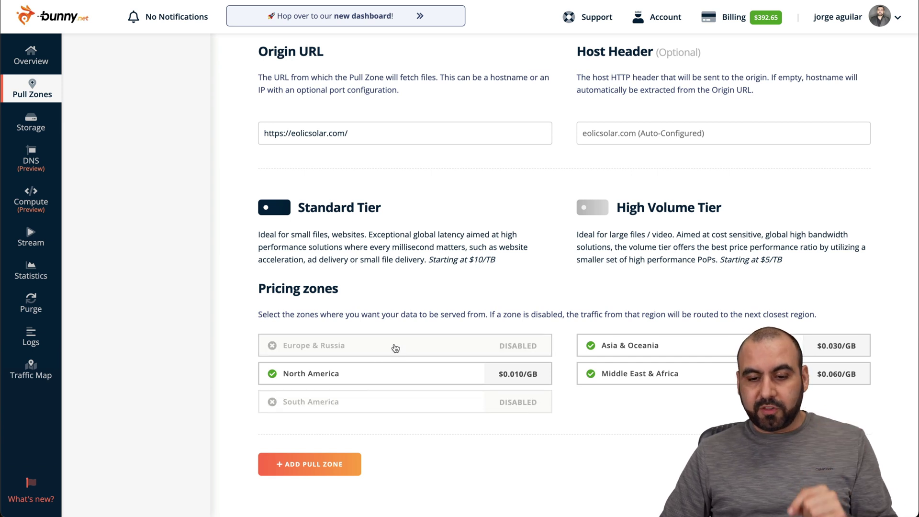
left_click(618, 348)
left_click(622, 373)
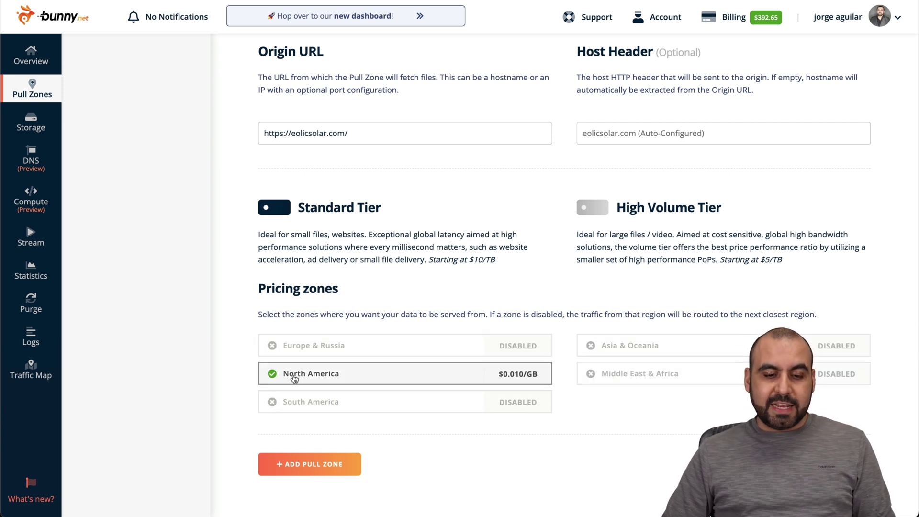
left_click(337, 402)
left_click(395, 346)
left_click(617, 345)
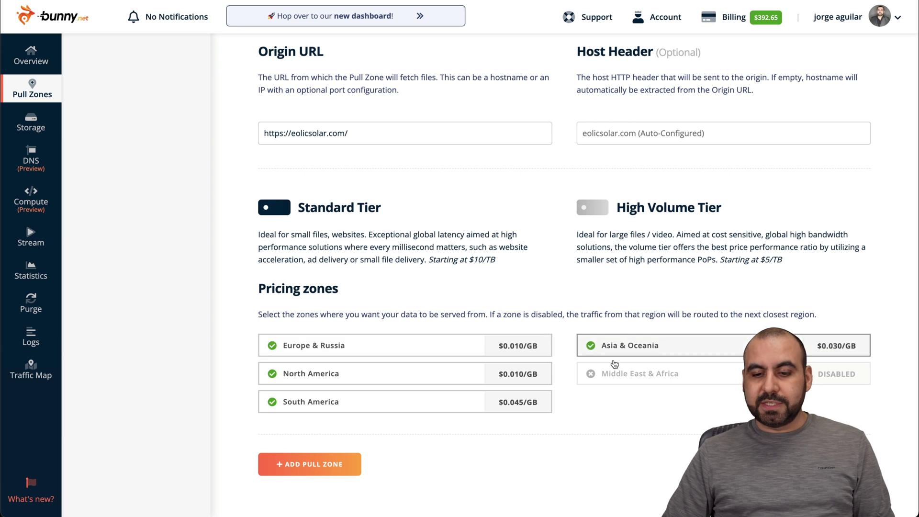
left_click(613, 374)
Keep the Standard tier and create the eolicsolar pull zone
left_click(602, 217)
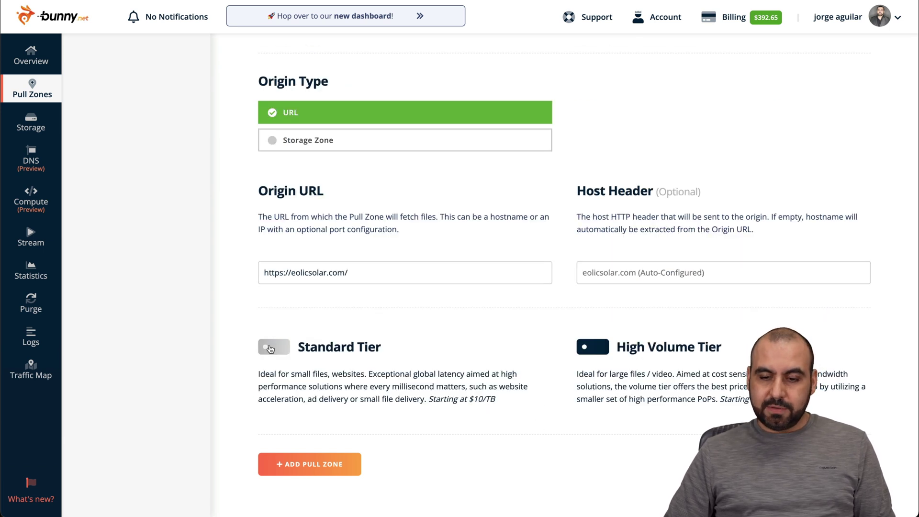
left_click(271, 348)
scroll(311, 422, "down", 3)
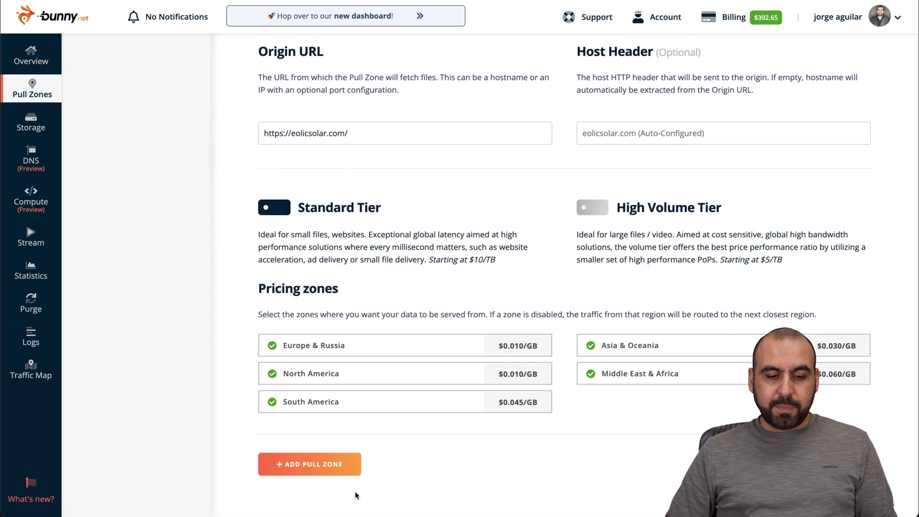
left_click(323, 464)
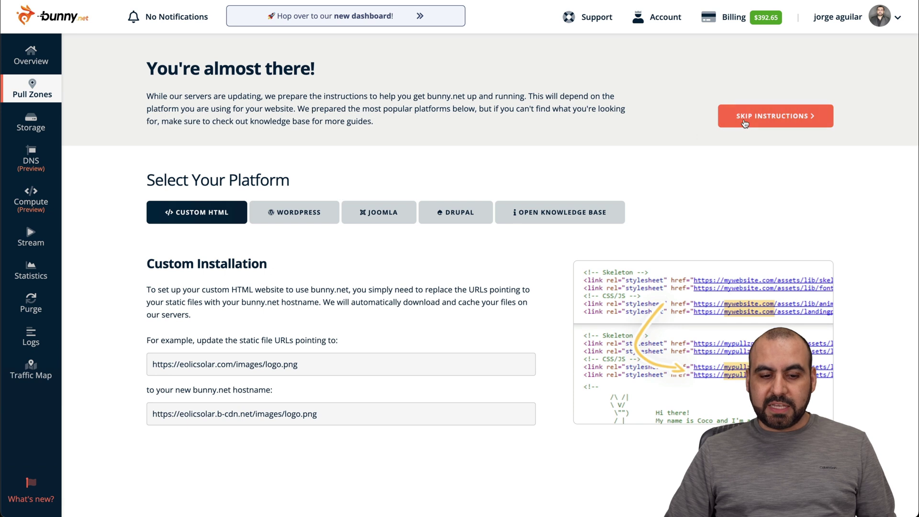
Skip the setup instructions and select the eolicsolar.b-cdn.net hostname under Linked Hostnames
left_click(745, 124)
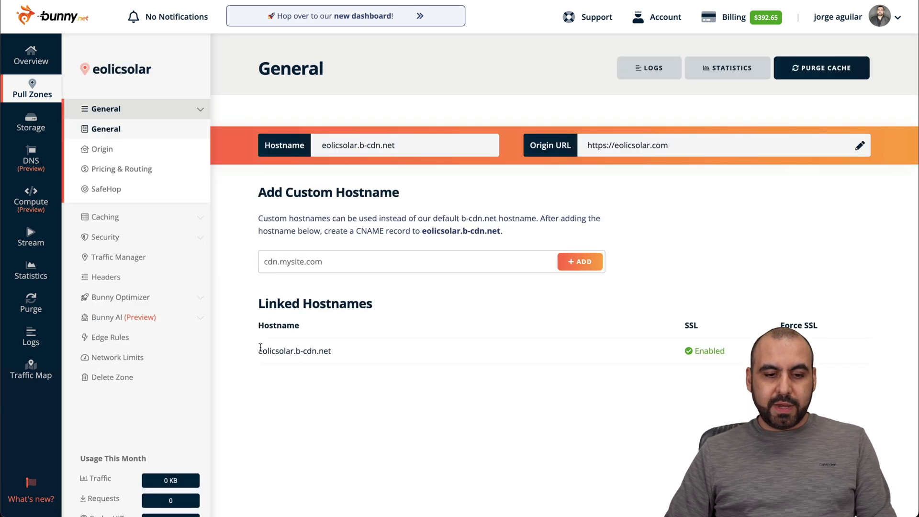
triple_click(271, 352)
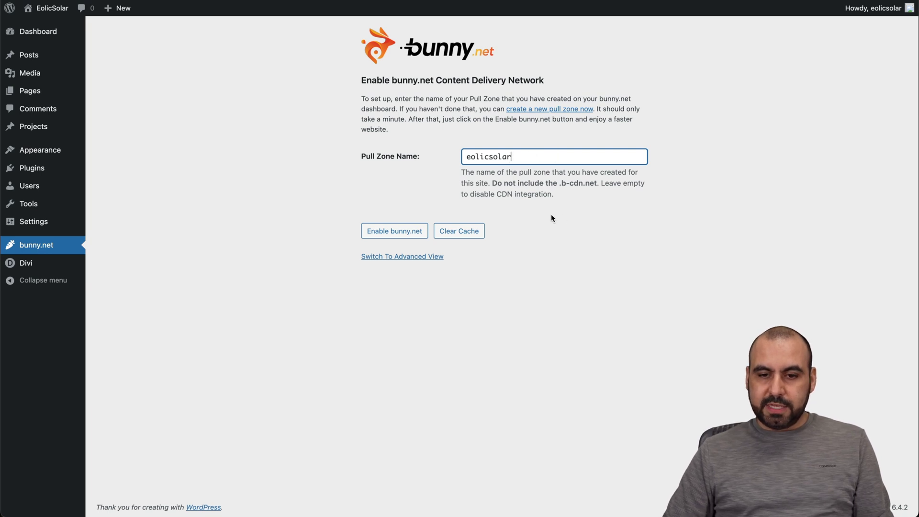
Enter eolicsolar as the pull zone name and enable the bunny.net CDN
left_click_drag(490, 182, 586, 181)
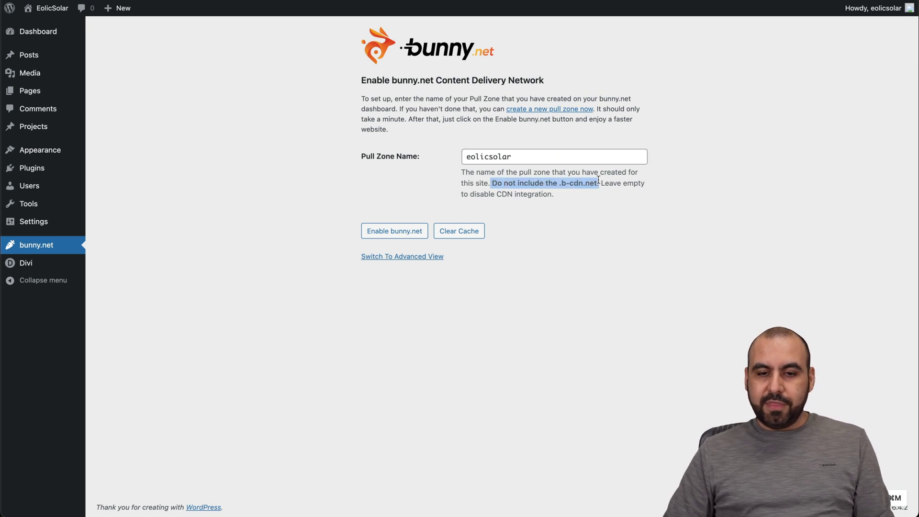
left_click(598, 181)
double_click(499, 157)
left_click(535, 173)
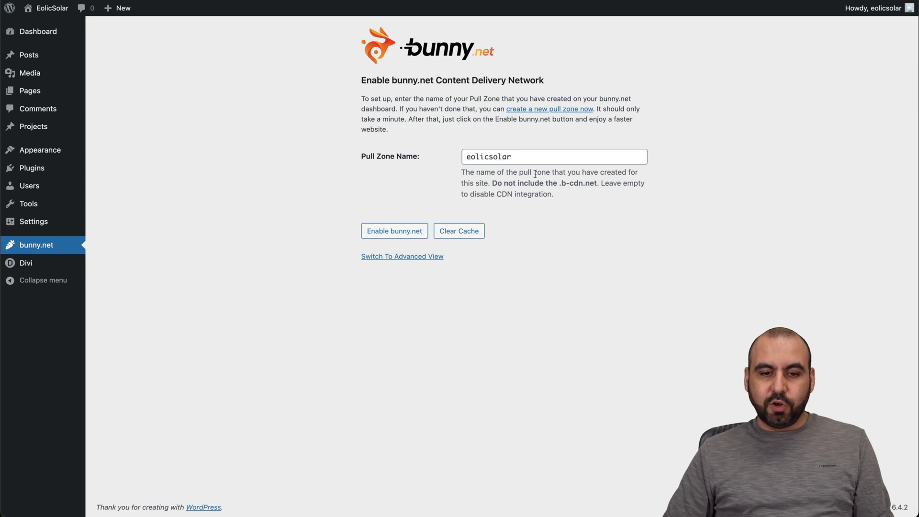
left_click(393, 236)
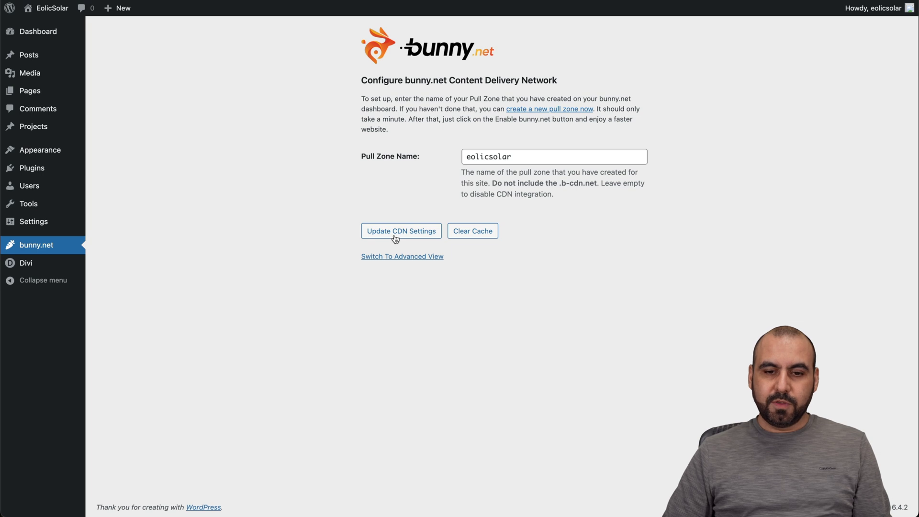
Review the advanced Site URL and Excluded settings, then visit the EolicSolar homepage
left_click(392, 255)
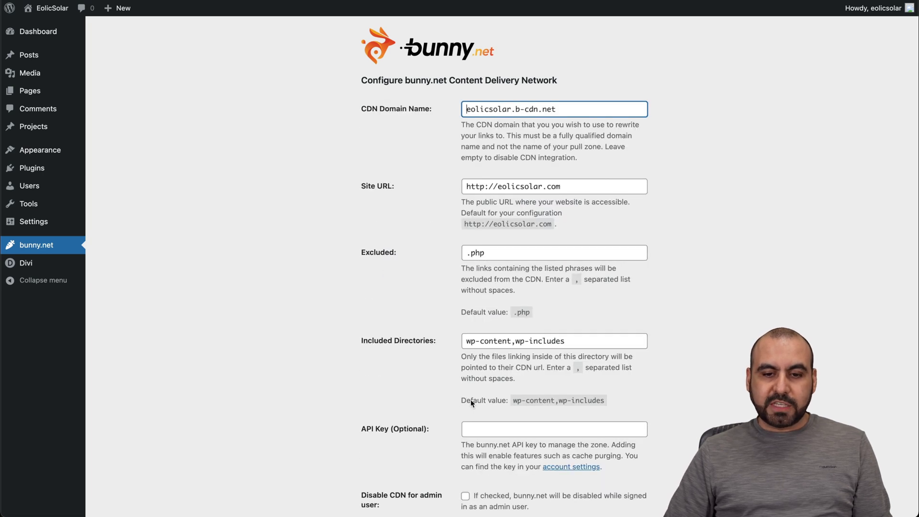
scroll(485, 447, "down", 3)
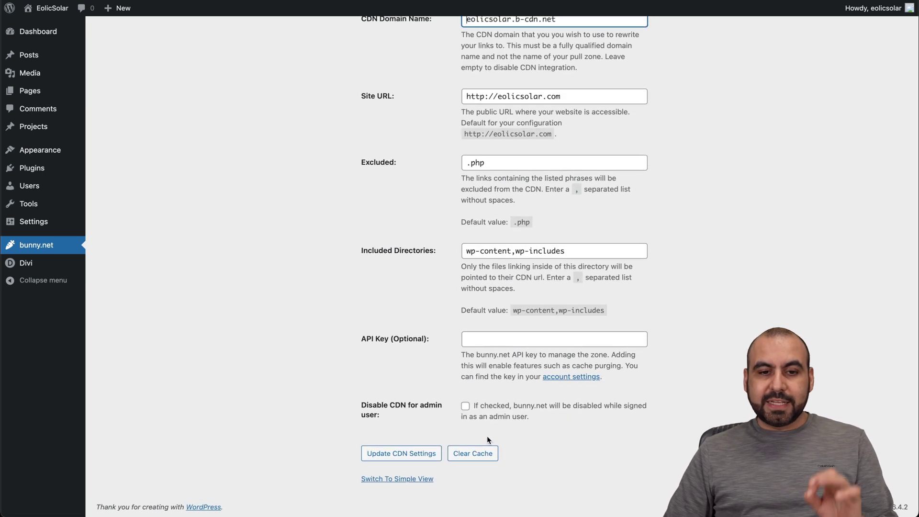
scroll(487, 436, "up", 3)
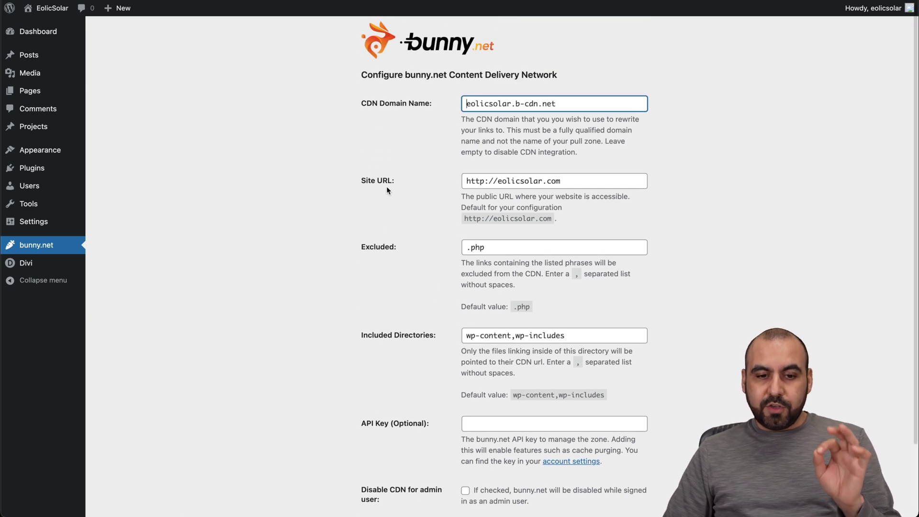
left_click(562, 180)
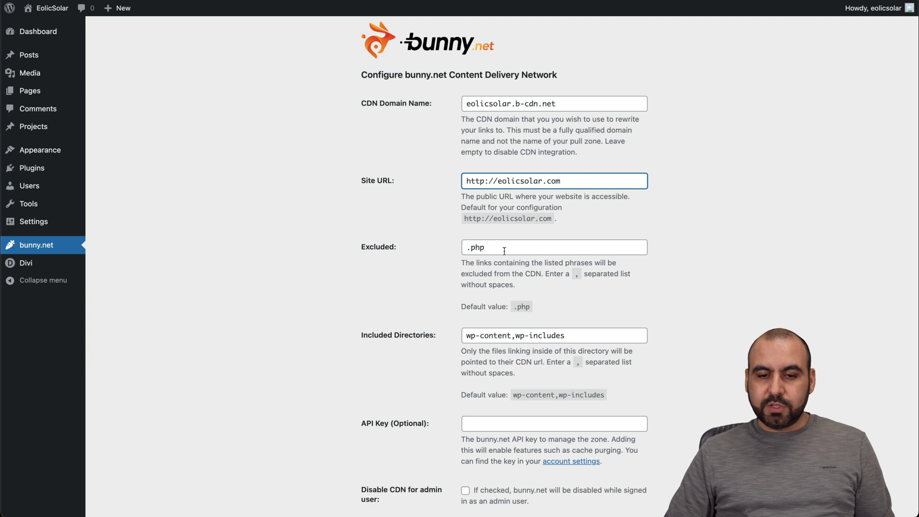
key("Tab")
left_click(422, 251)
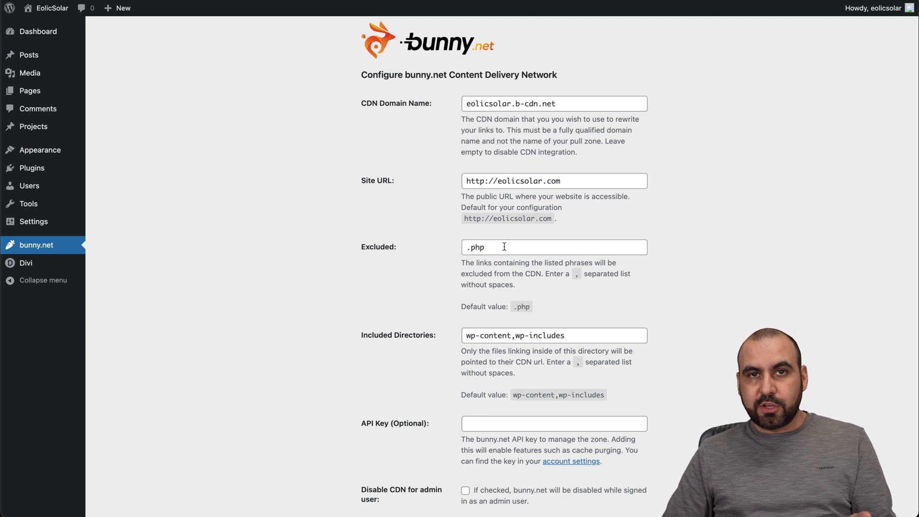
scroll(504, 247, "down", 2)
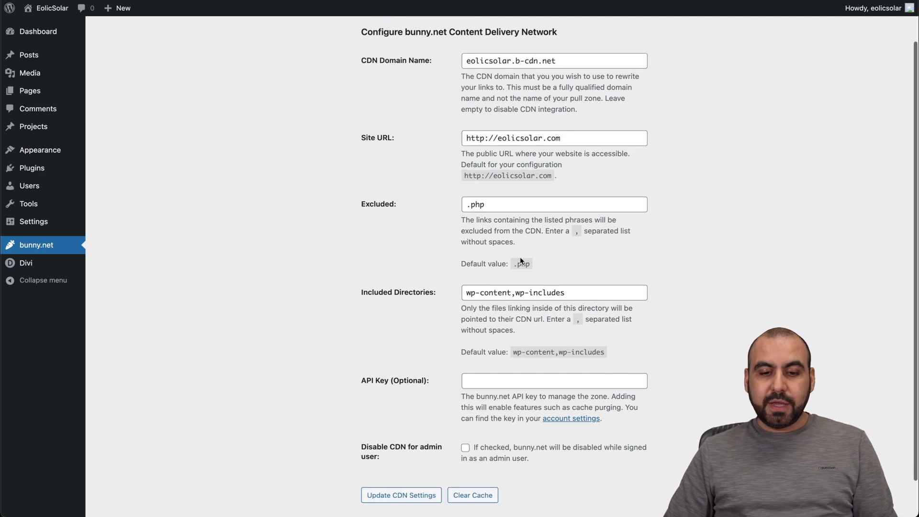
scroll(493, 249, "down", 2)
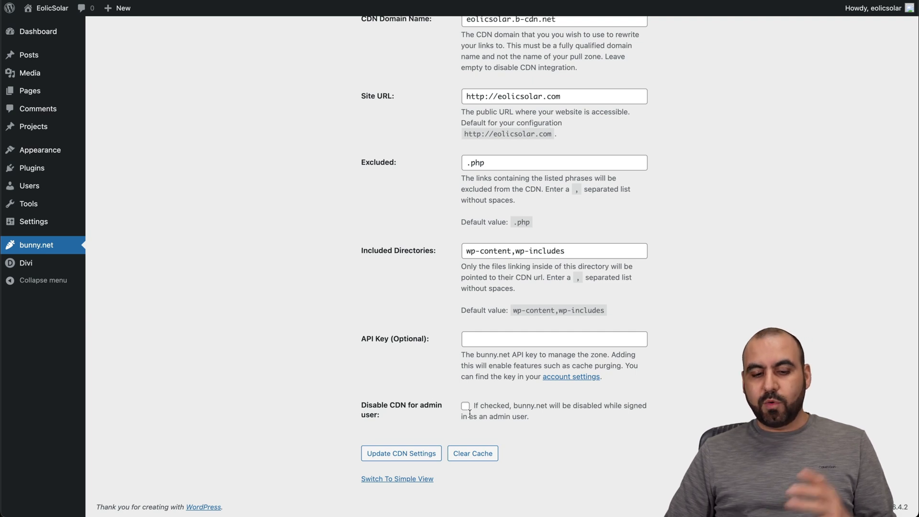
scroll(448, 431, "up", 3)
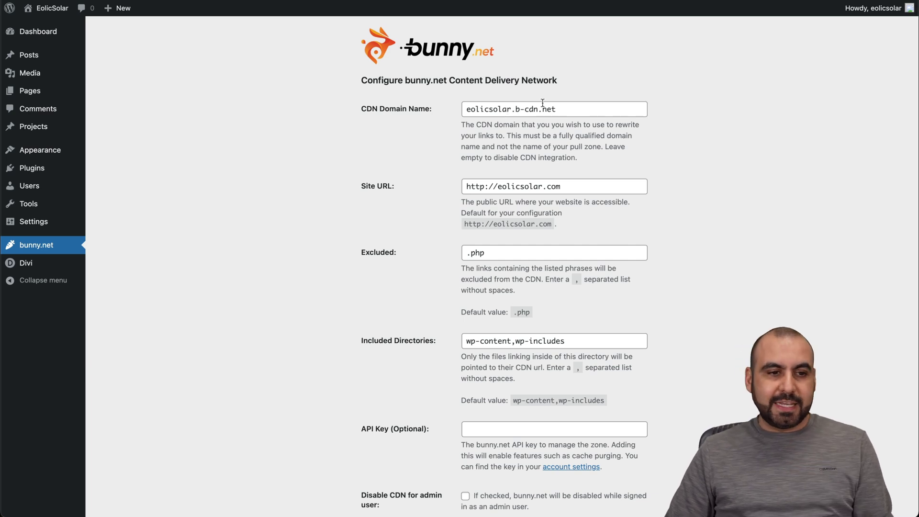
left_click(60, 10)
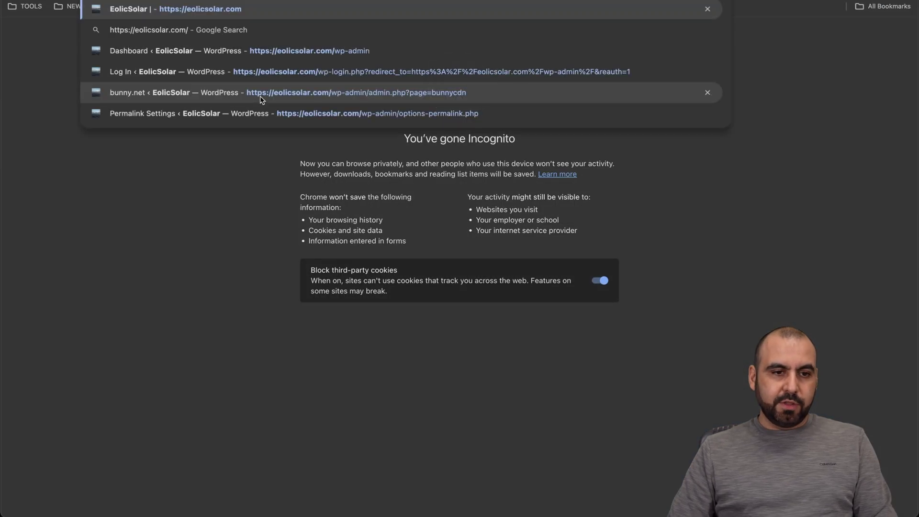
Load eolicsolar.com in an incognito window, then close it to return
key("Return")
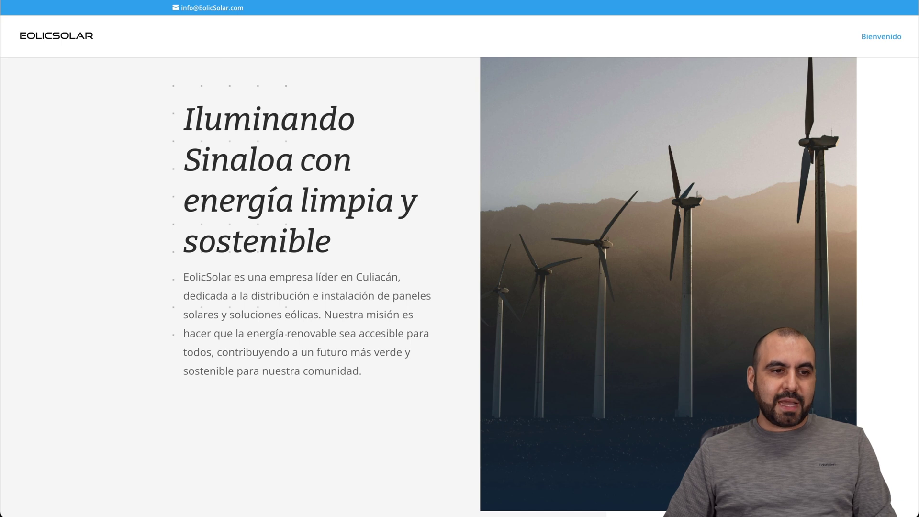
key("ctrl+shift+n")
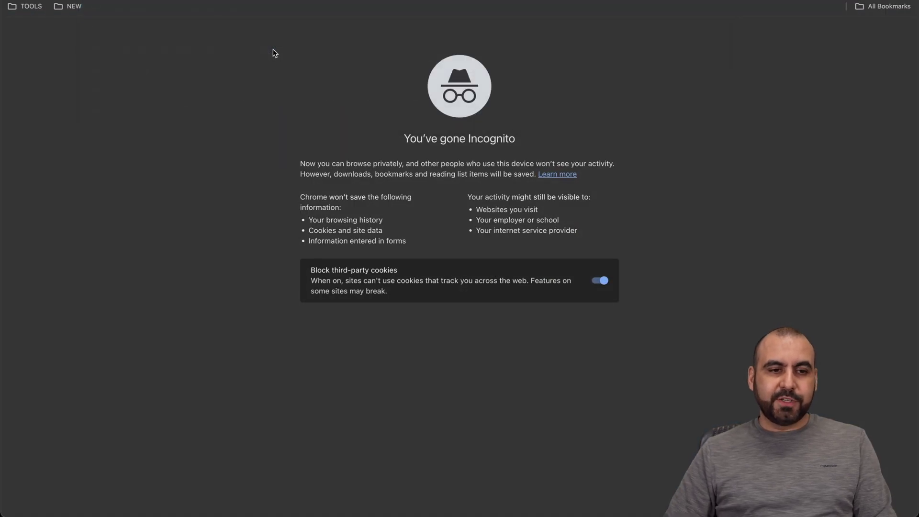
key("Return")
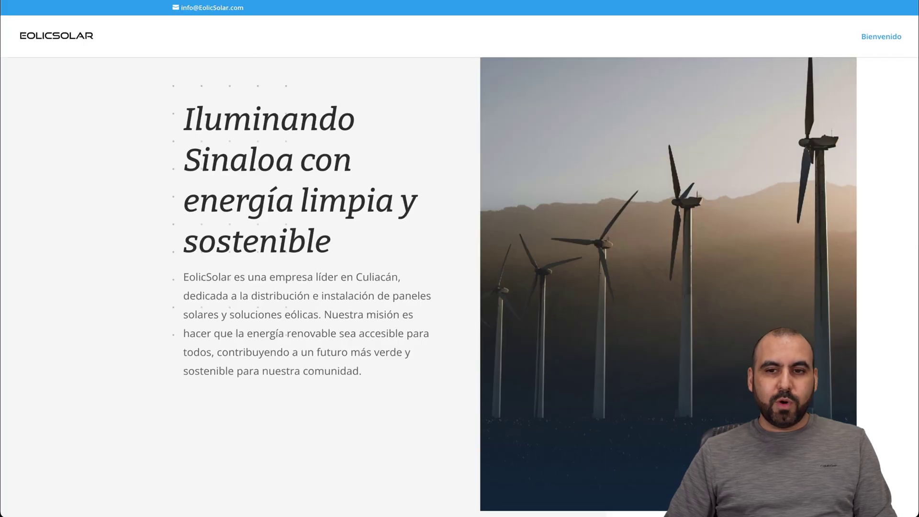
key("ctrl+w")
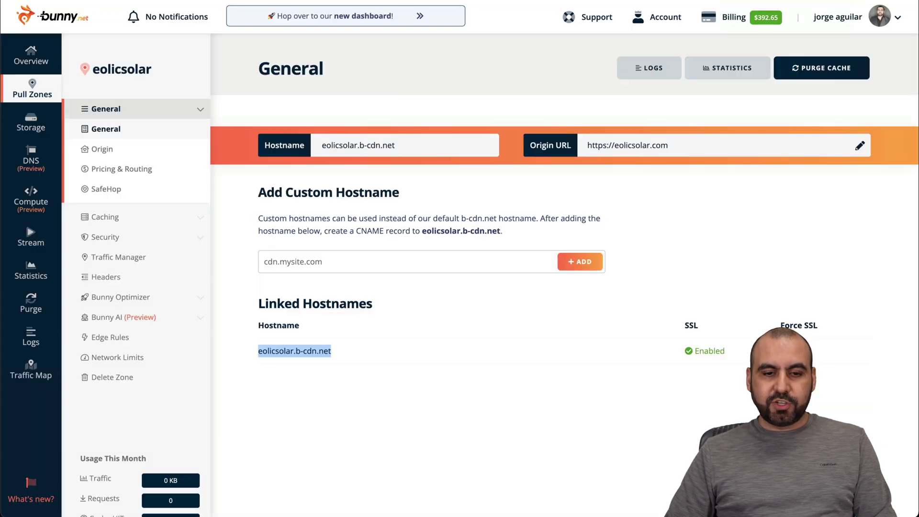
Refresh the eolicsolar usage panel: 1.09 MB traffic, 43 requests, 55.81% cache hits
scroll(271, 453, "down", 1)
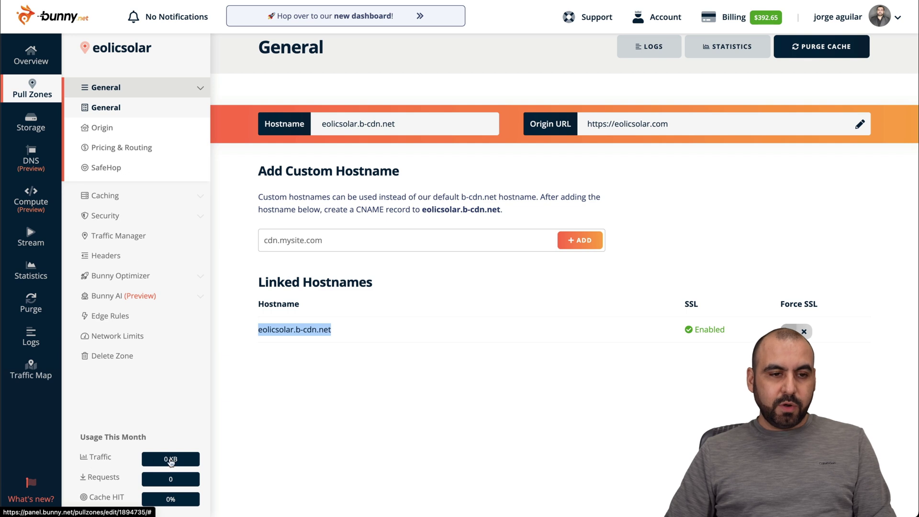
left_click(275, 314)
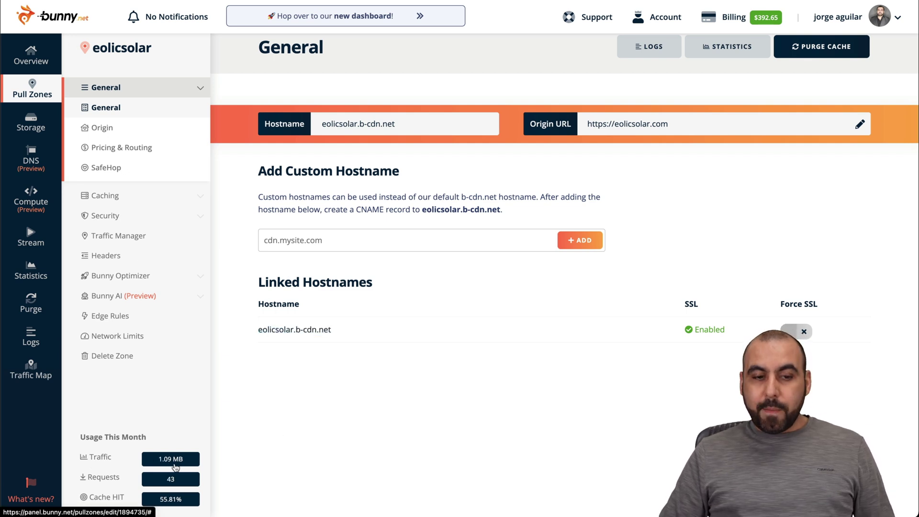